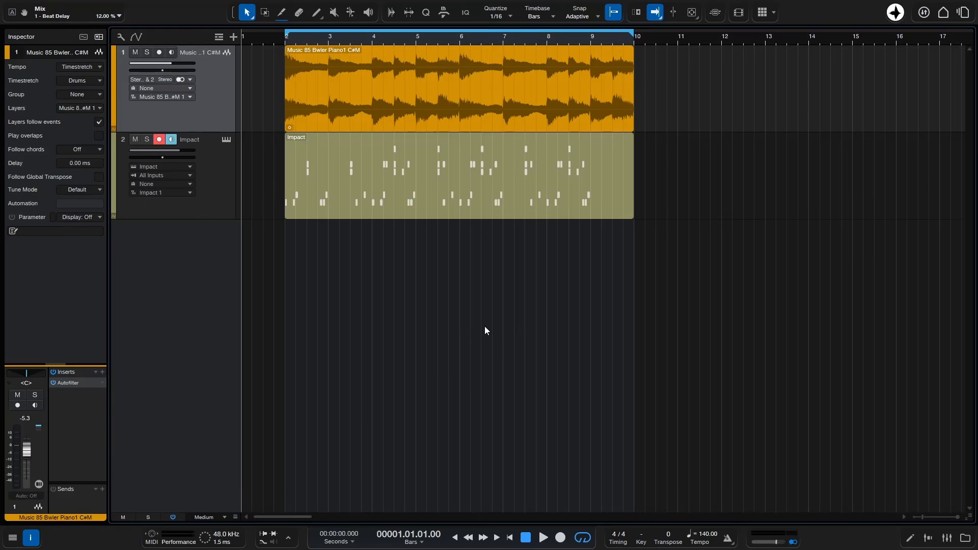
Review the Export Mixdown and Export Stems dialogs, closing each without exporting.
key(ctrl+e)
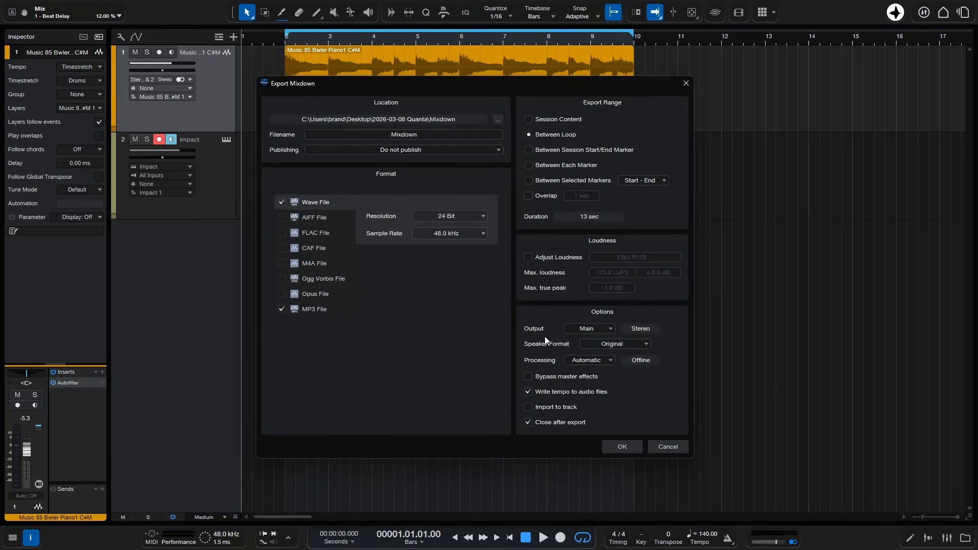
click(664, 448)
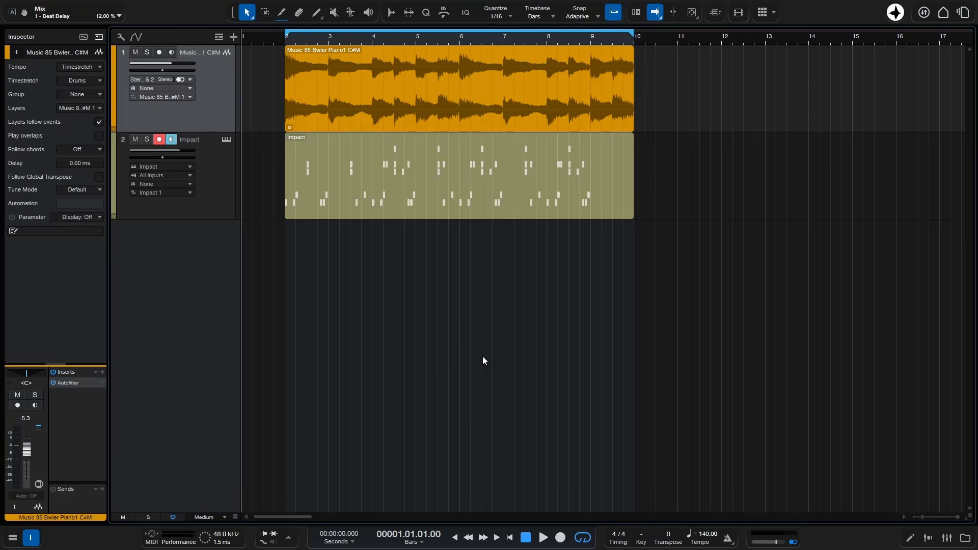
key(ctrl)
key(ctrl+shift+e)
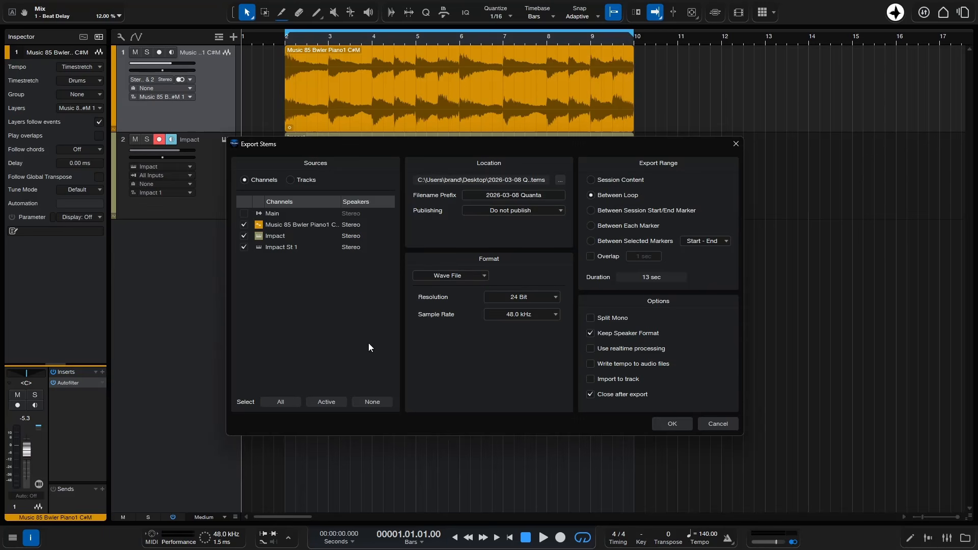
click(715, 424)
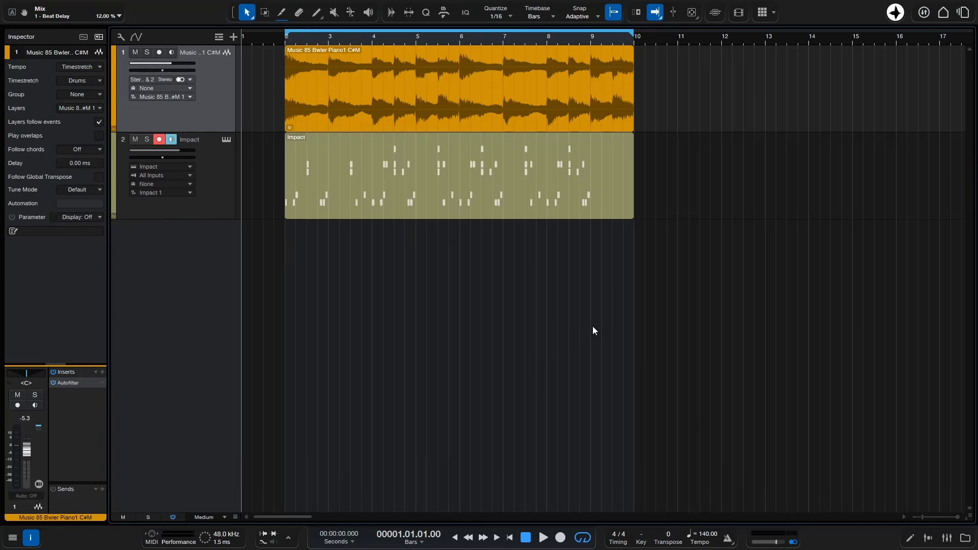
Export the piano audio event on track 1 to the Desktop folder in the file browser as a plain Wave File.
click(965, 539)
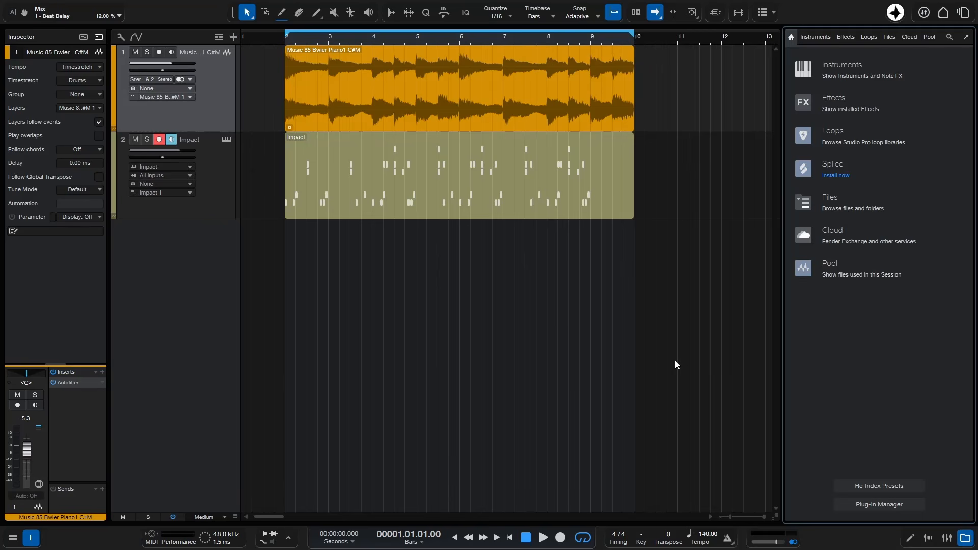
click(889, 38)
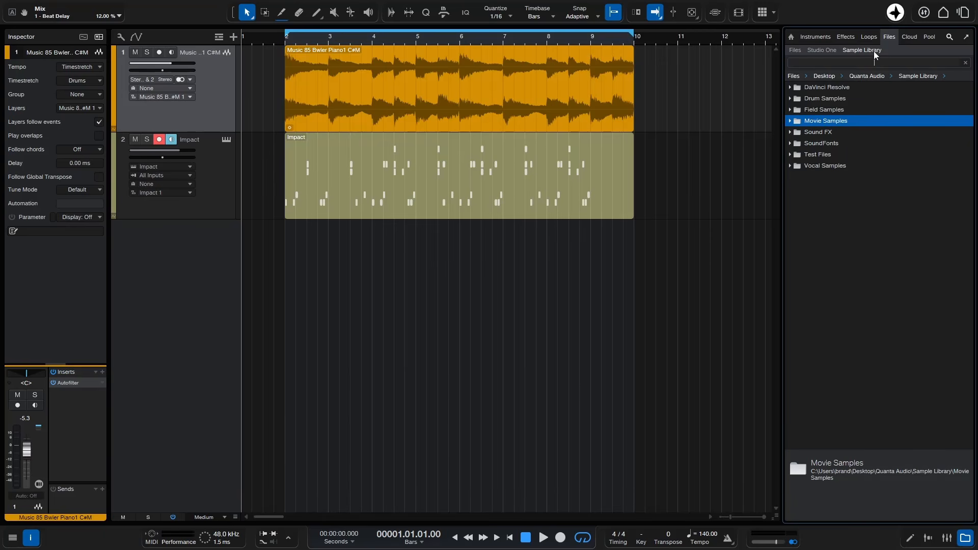
click(795, 52)
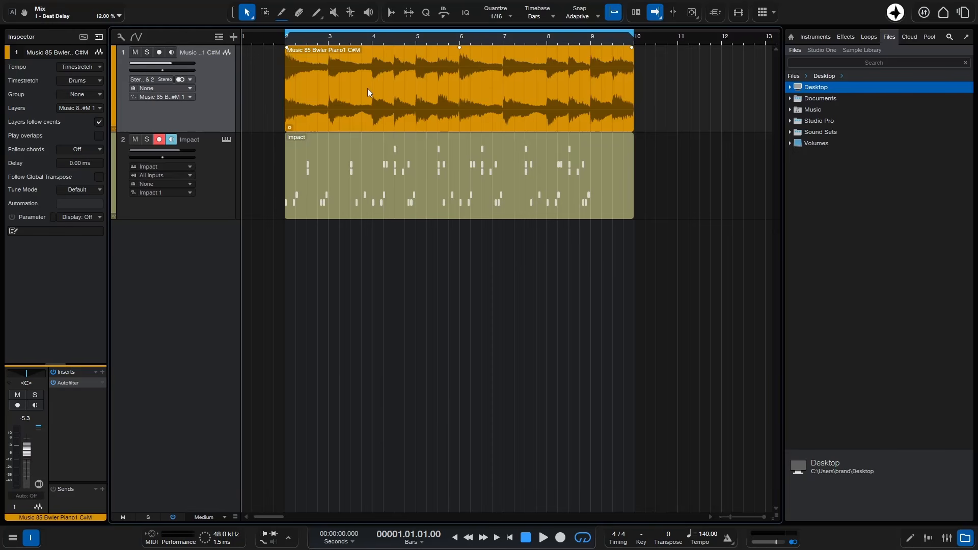
drag(368, 87, 822, 90)
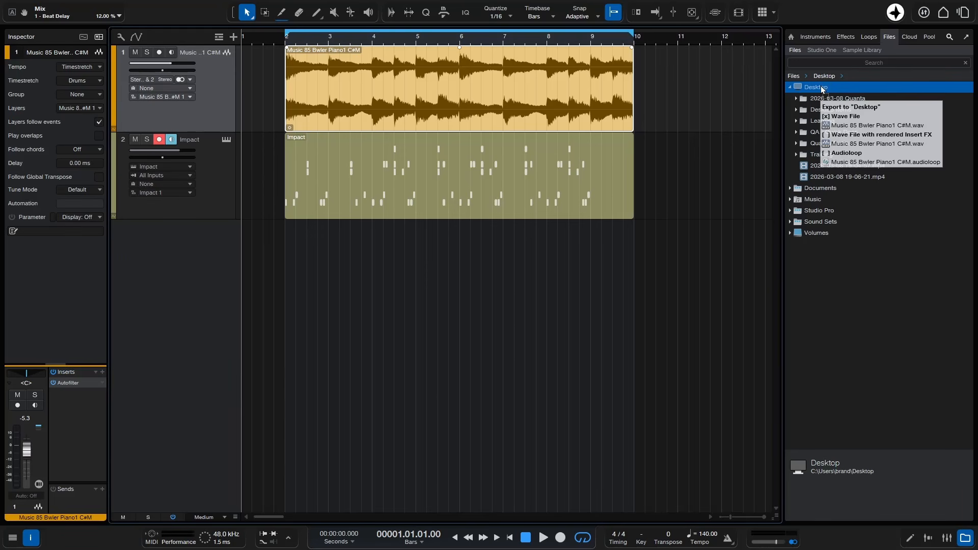
drag(821, 90, 821, 90)
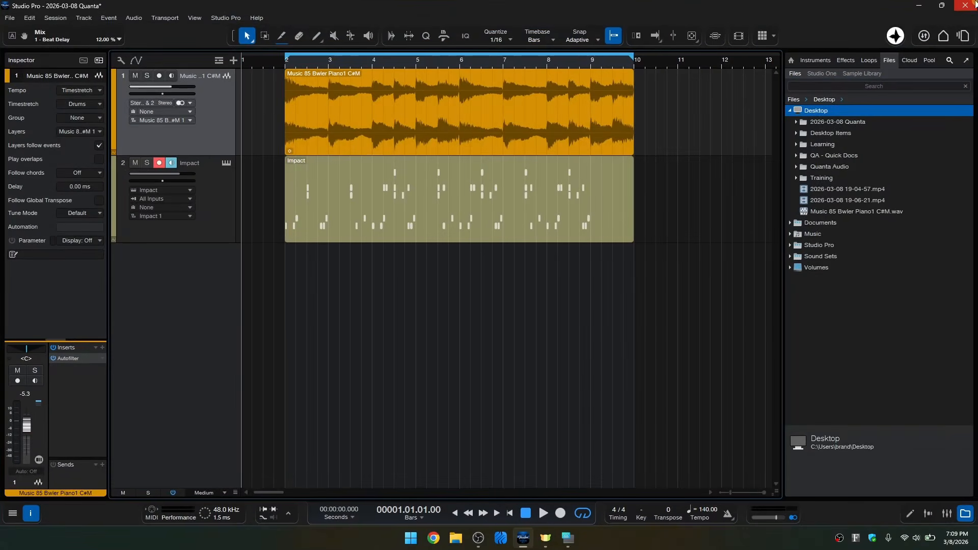
Move the exported piano wave file to an open area of the Windows desktop, and return to Studio Pro.
click(919, 6)
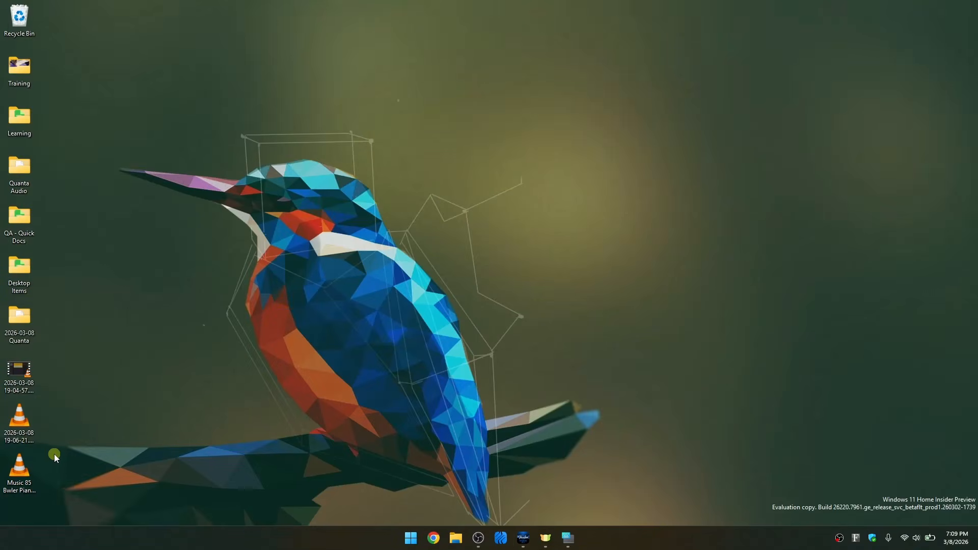
drag(19, 469, 290, 270)
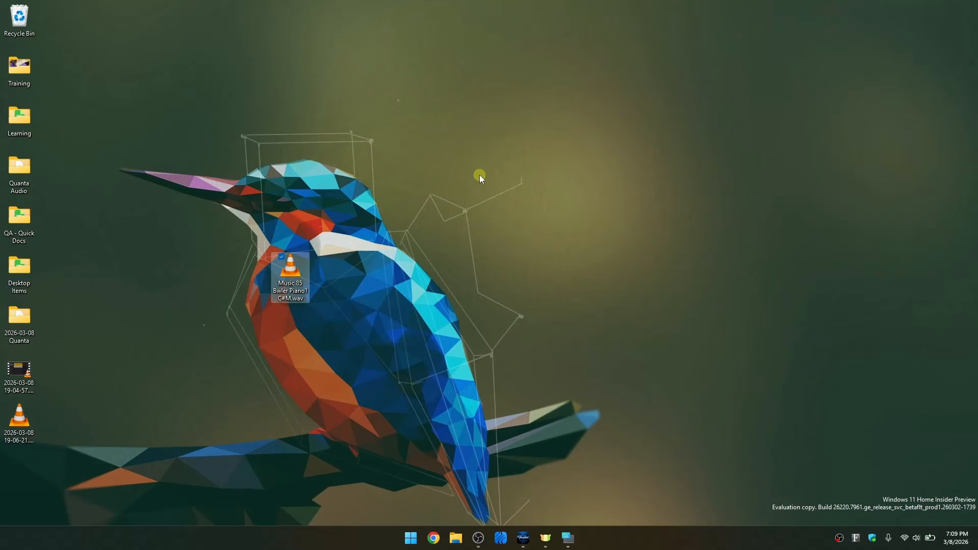
click(524, 538)
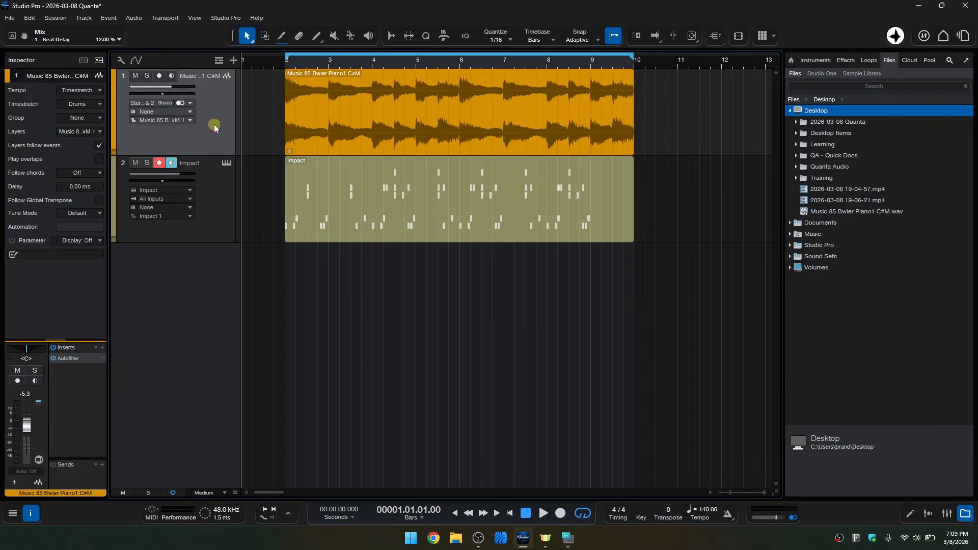
View the drum pads of the Impact instrument on track 2, and close its window.
click(218, 229)
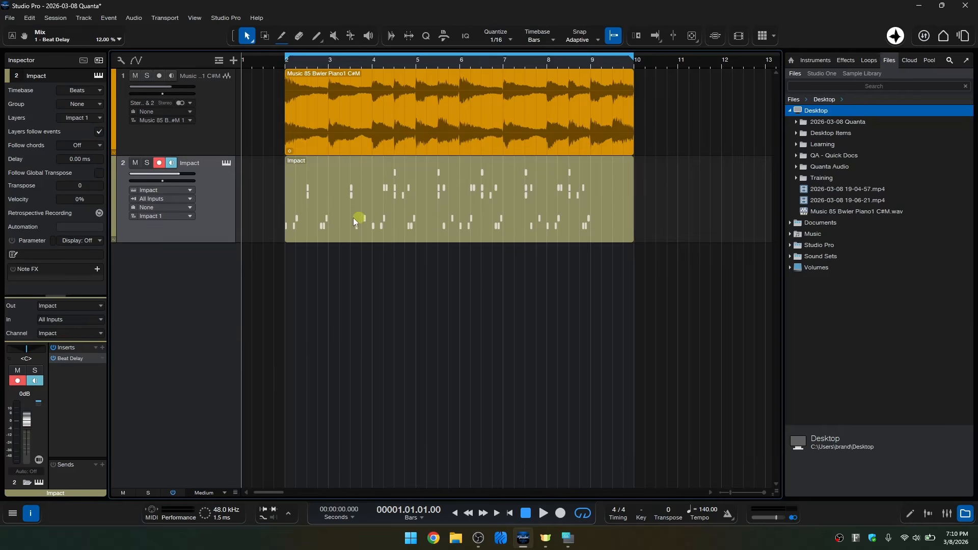
click(226, 162)
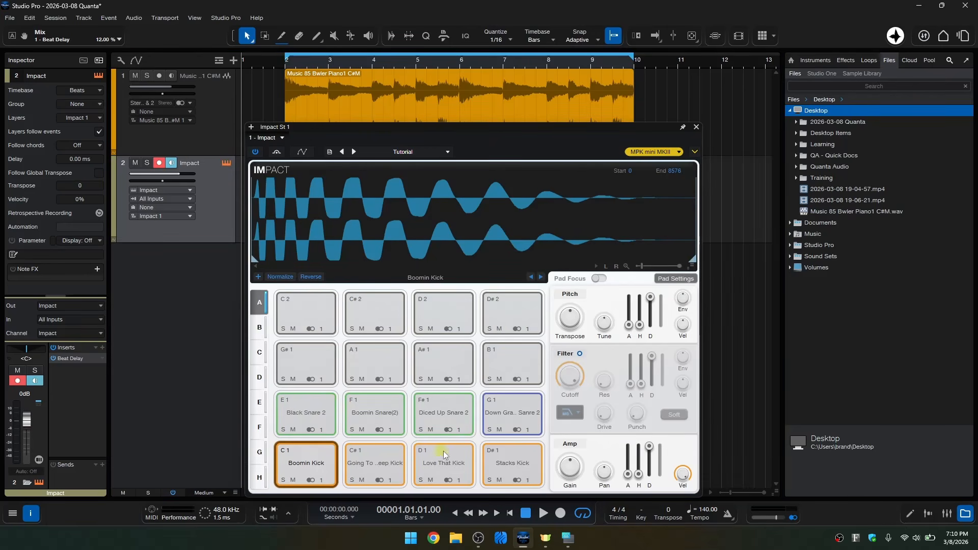
click(697, 127)
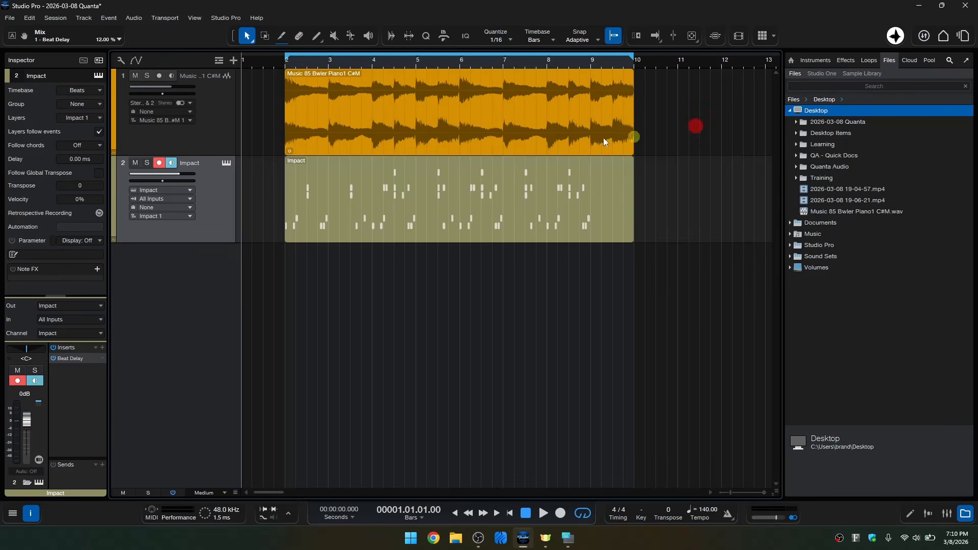
Solo the Impact track and play back its drum pattern.
click(148, 163)
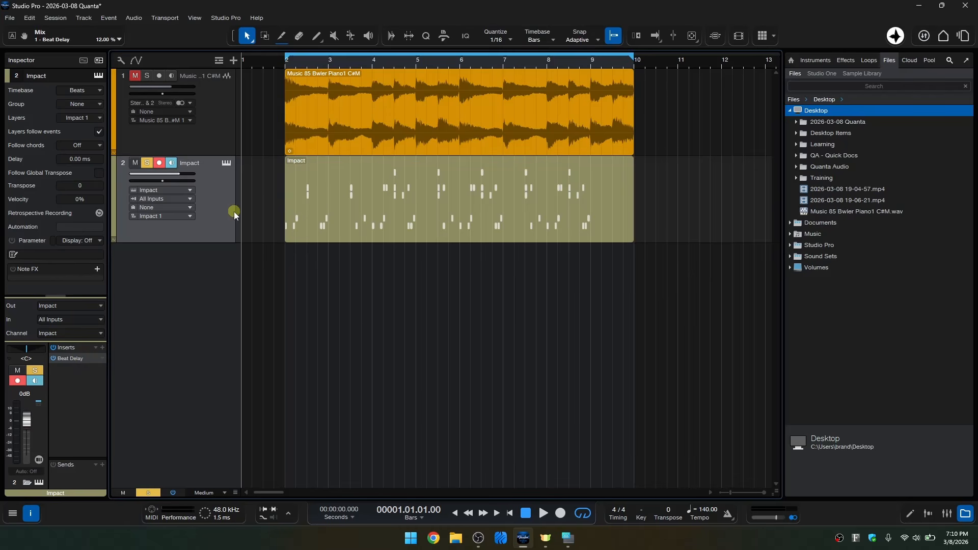
key(space)
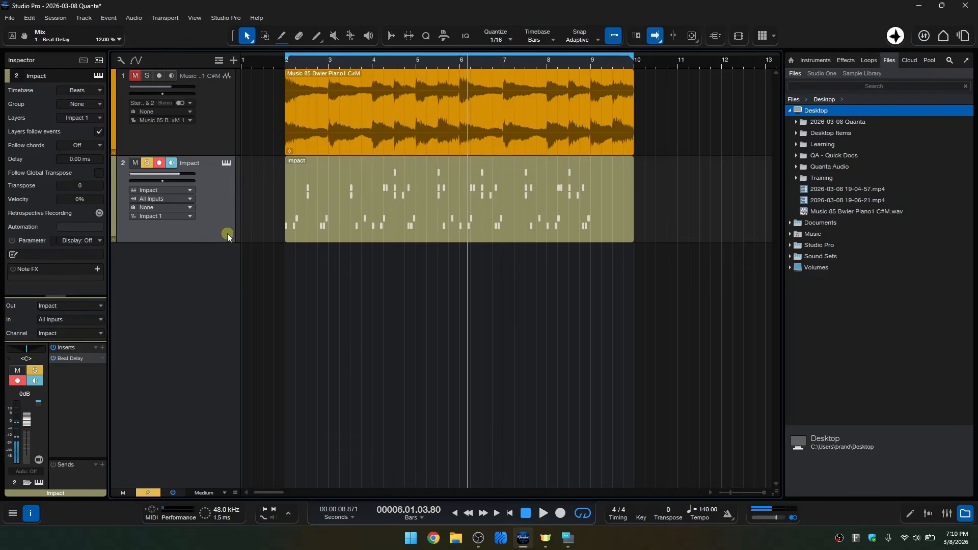
key(space)
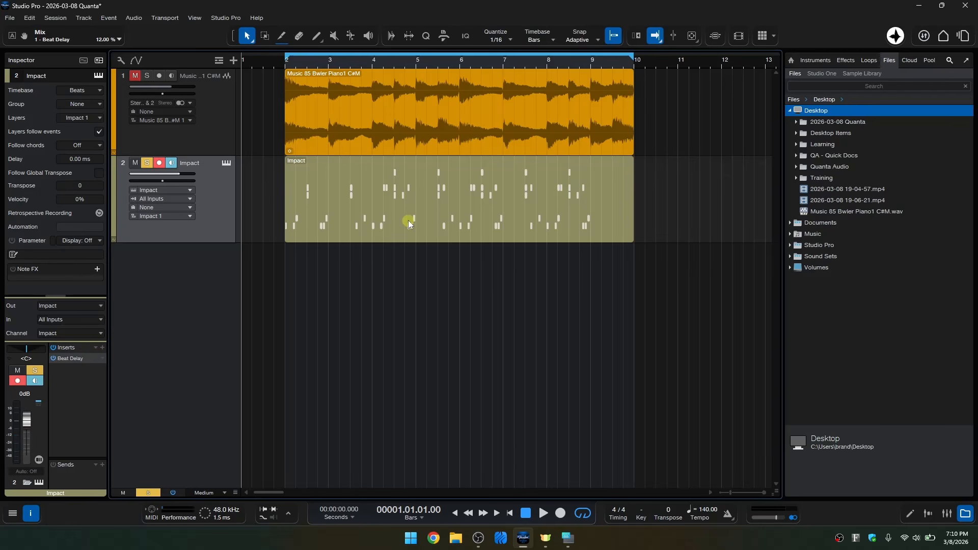
Export the Impact drum part to the Desktop folder as a Musicloop, and briefly view the track's instrument window.
drag(424, 225, 813, 111)
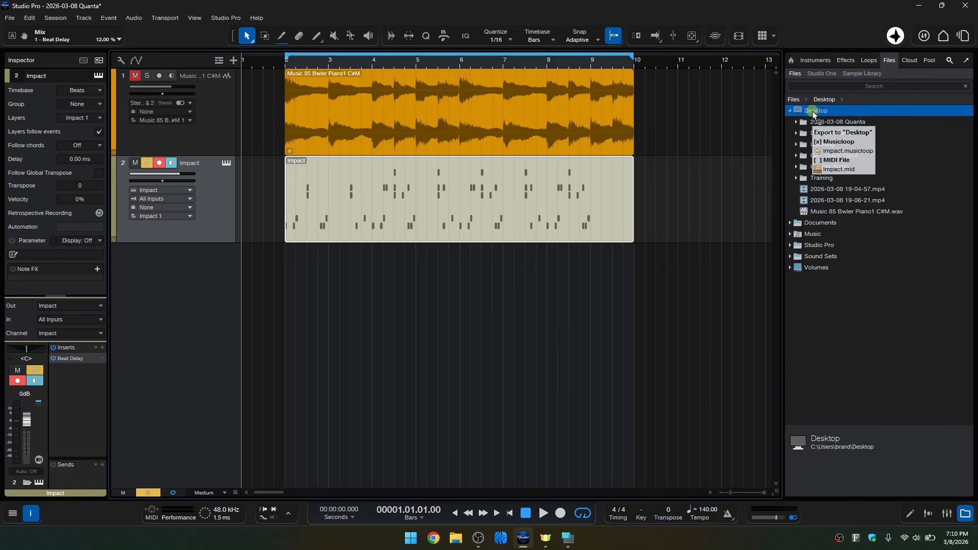
drag(812, 111, 813, 112)
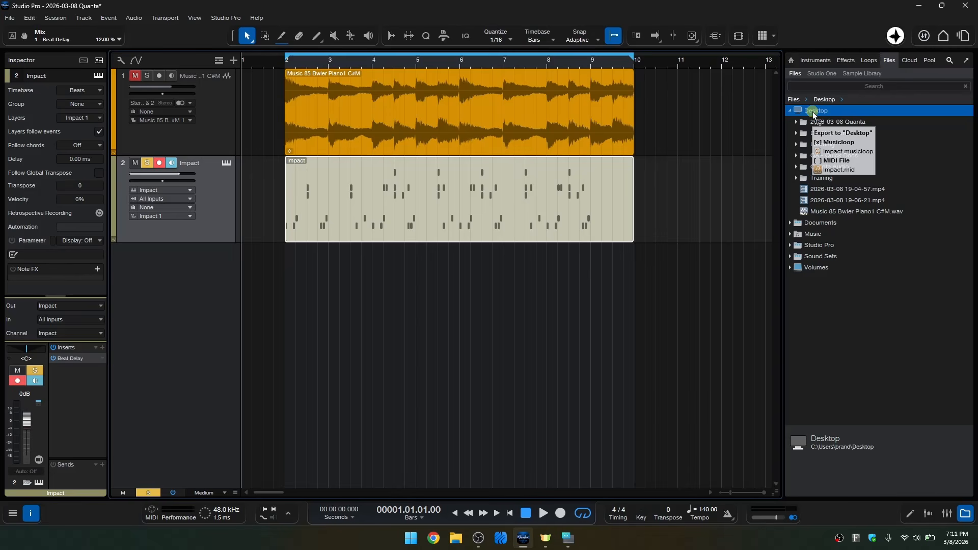
drag(813, 111, 813, 111)
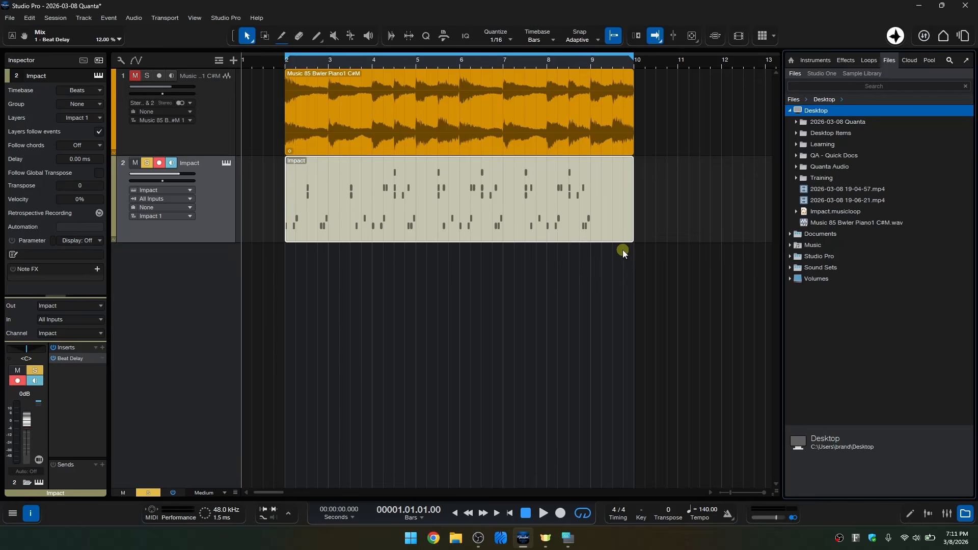
click(227, 164)
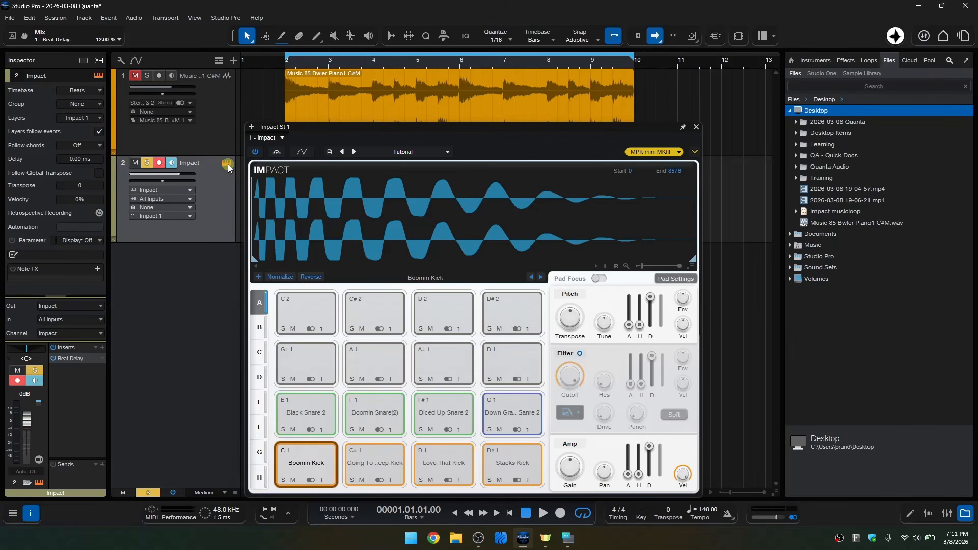
click(227, 165)
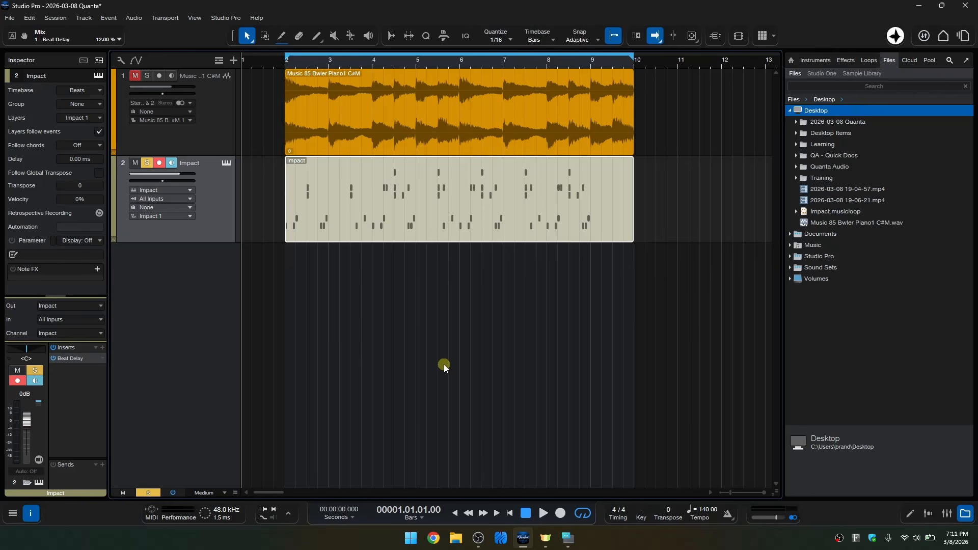
Move the exported Impact musicloop file beneath the piano wave file on the Windows desktop, and return to Studio Pro.
click(918, 5)
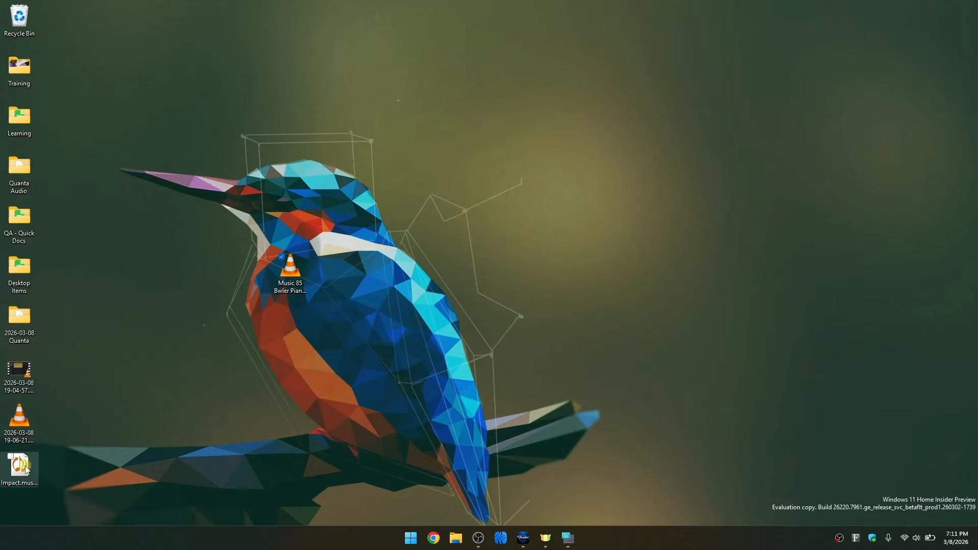
click(22, 476)
drag(24, 472, 281, 387)
drag(299, 337, 300, 338)
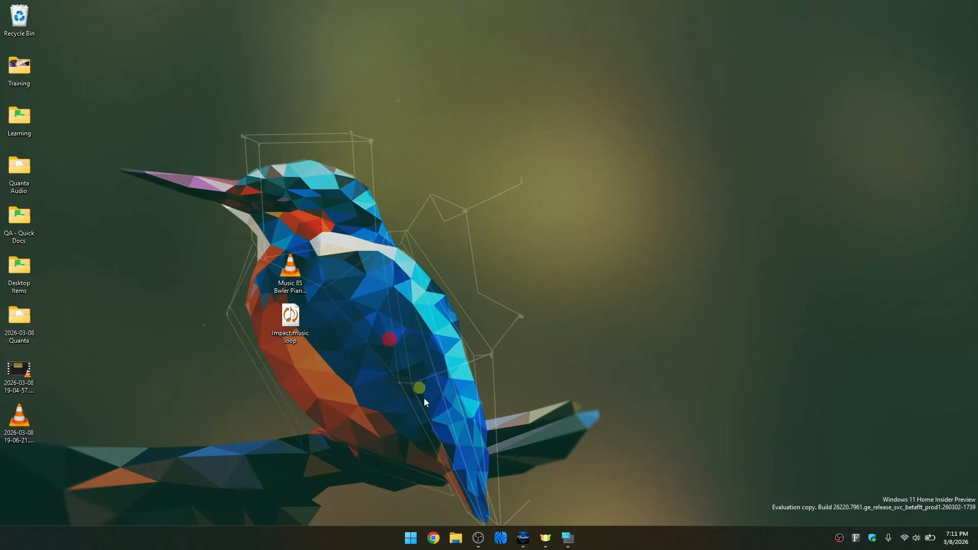
click(524, 540)
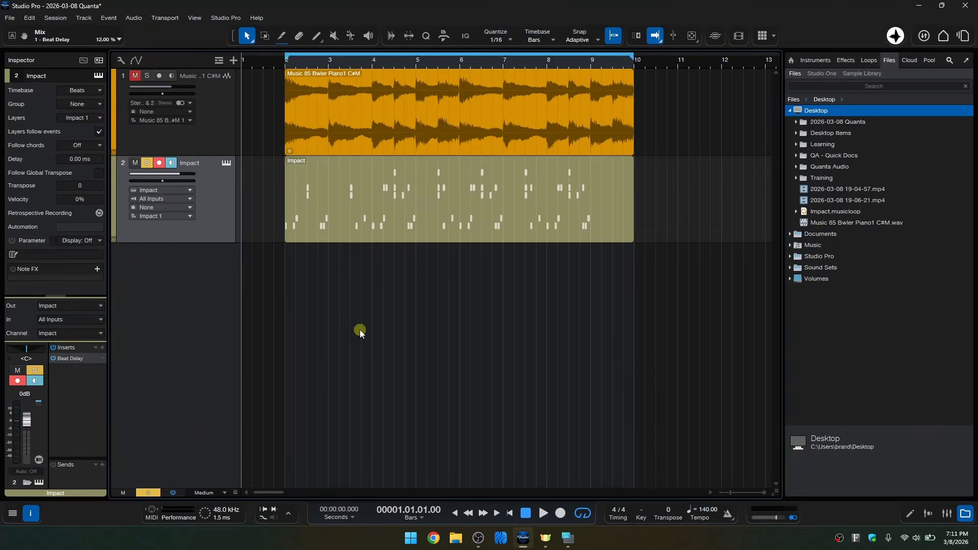
Create a new Record and Mix session with the suggested name and settings, and show its file browser.
key(ctrl+n)
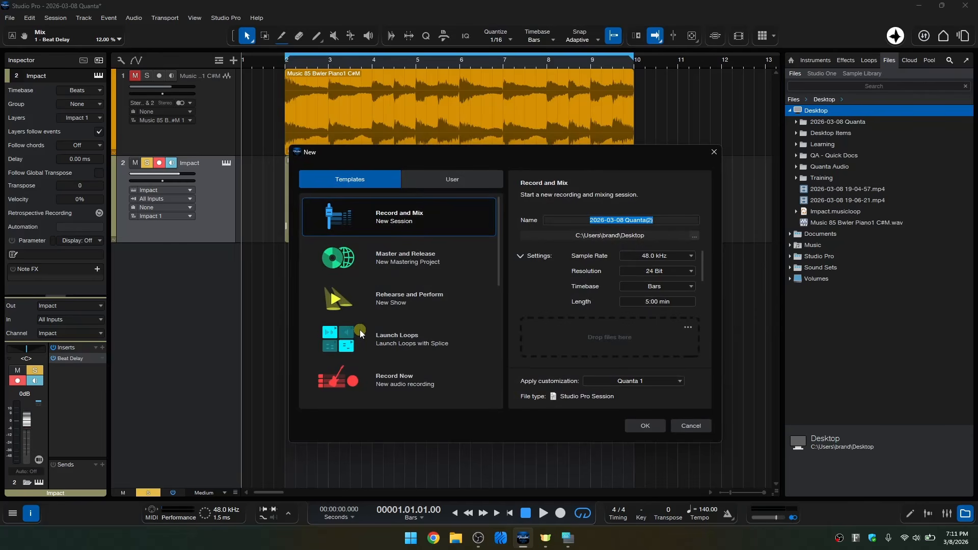
click(637, 424)
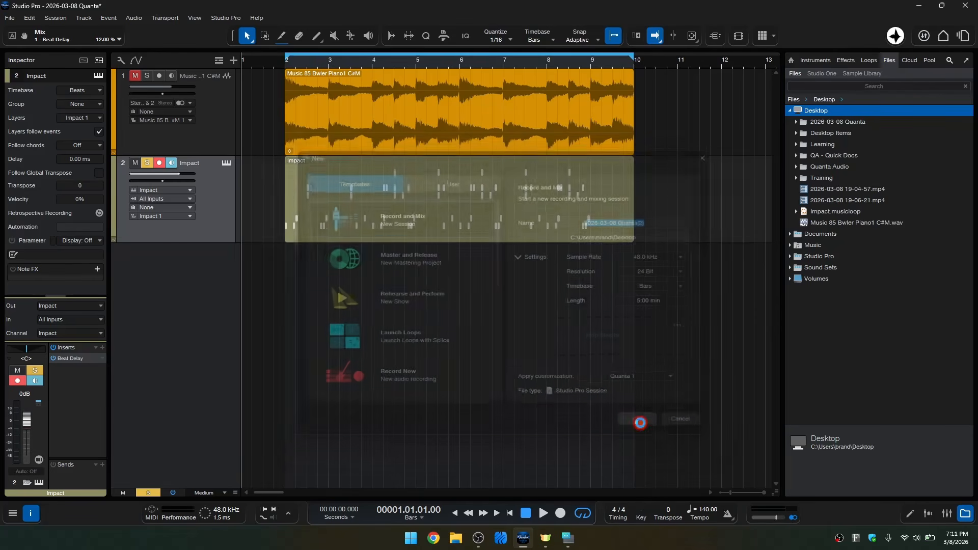
click(890, 60)
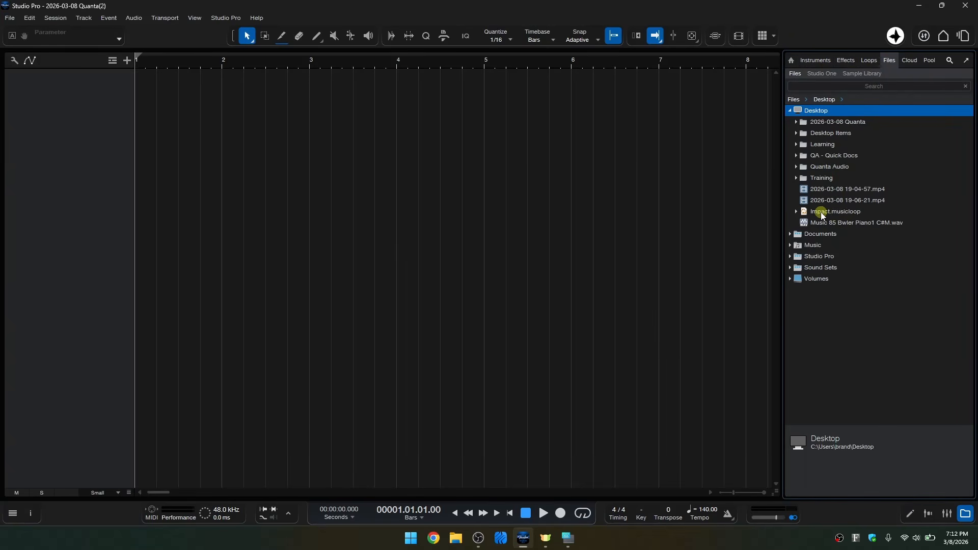
Add Impact.musicloop from the Desktop folder at bar 1 of the empty session, and set the track height to Large.
drag(840, 211, 153, 101)
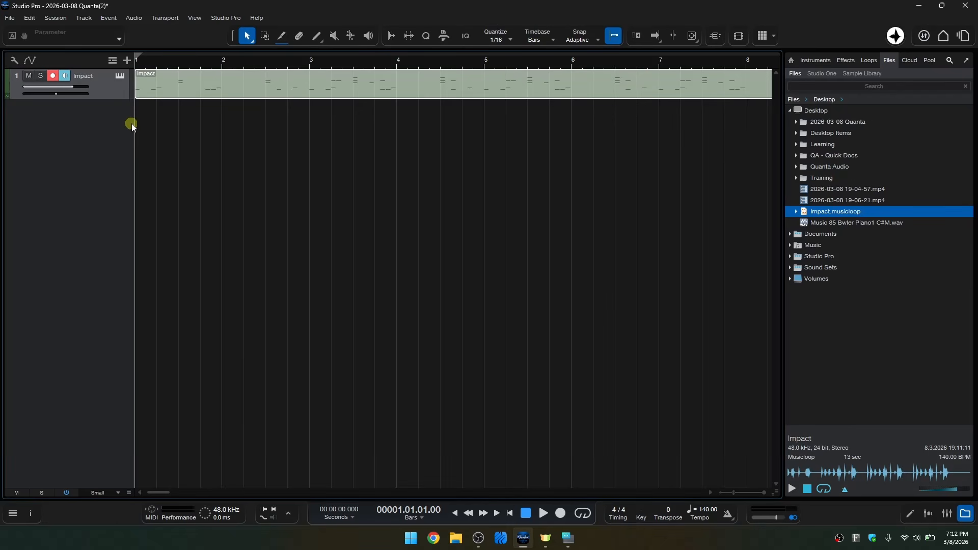
scroll(132, 120, up, 10)
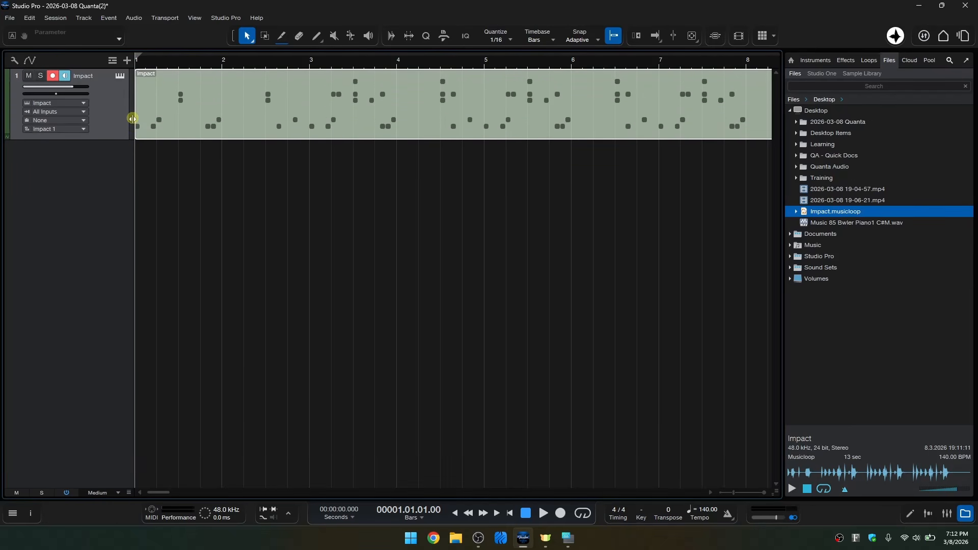
scroll(132, 119, up, 3)
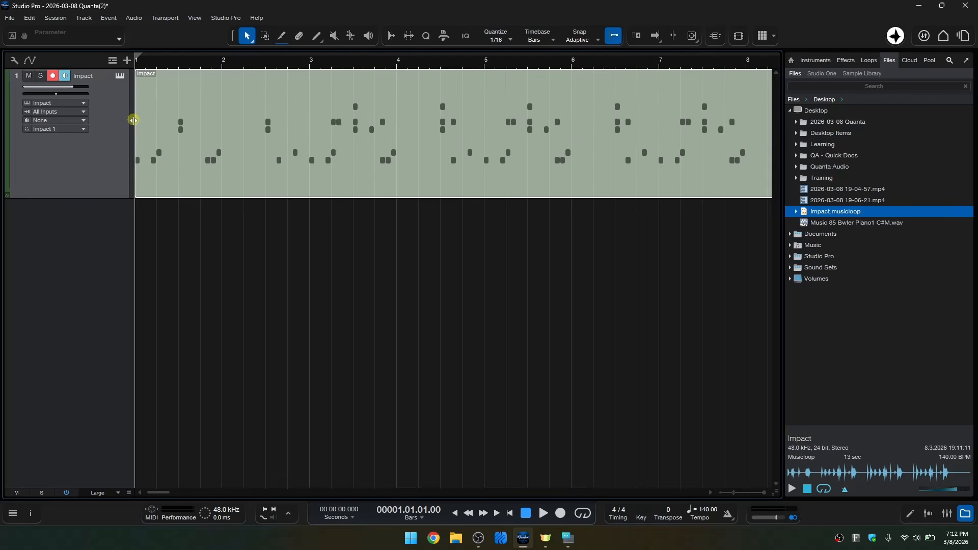
Play the imported drum loop, and check its Impact instrument pads and the channel's Beat Delay insert.
key(space)
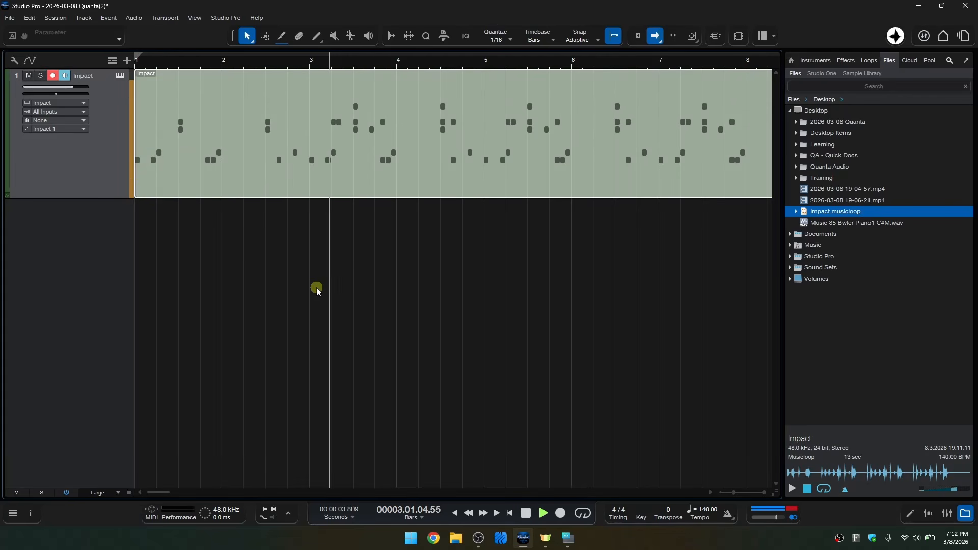
key(space)
click(120, 75)
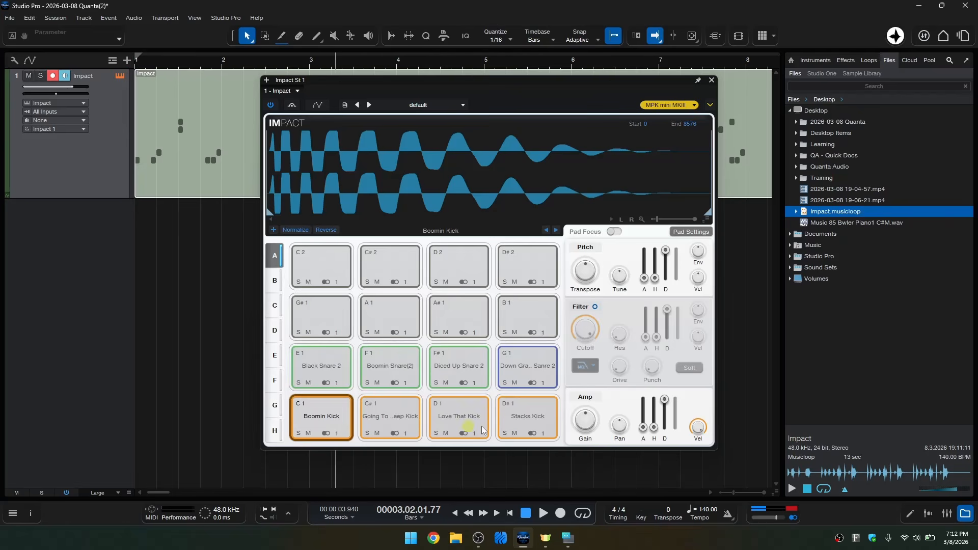
click(713, 80)
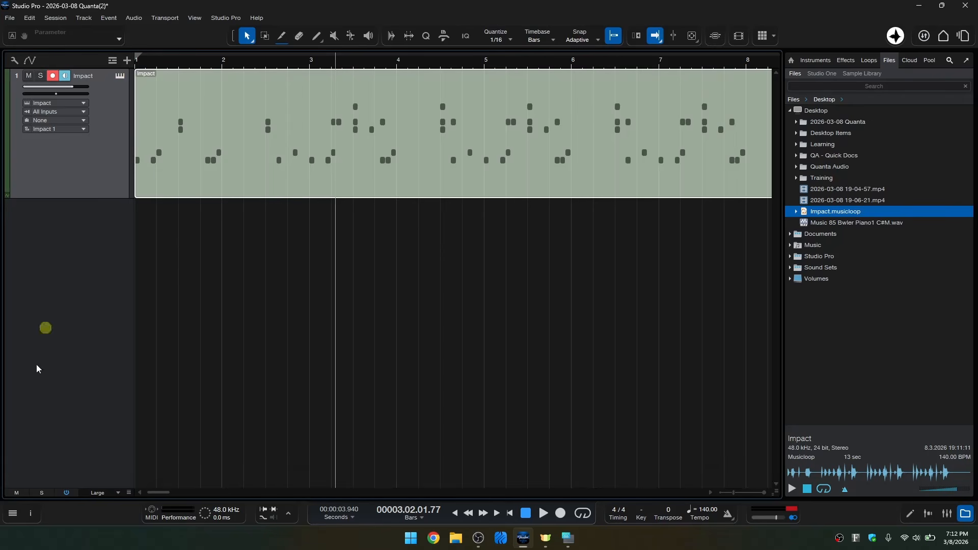
click(30, 513)
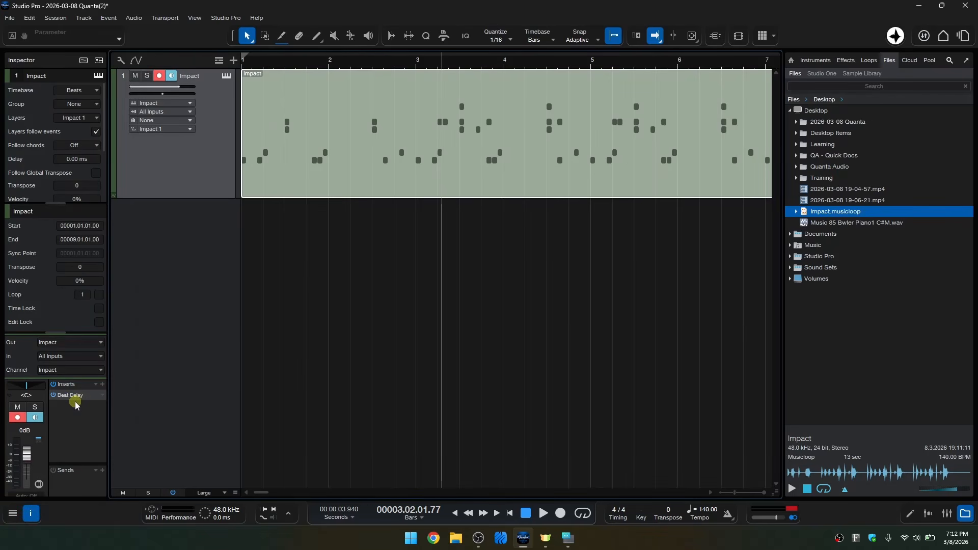
click(389, 332)
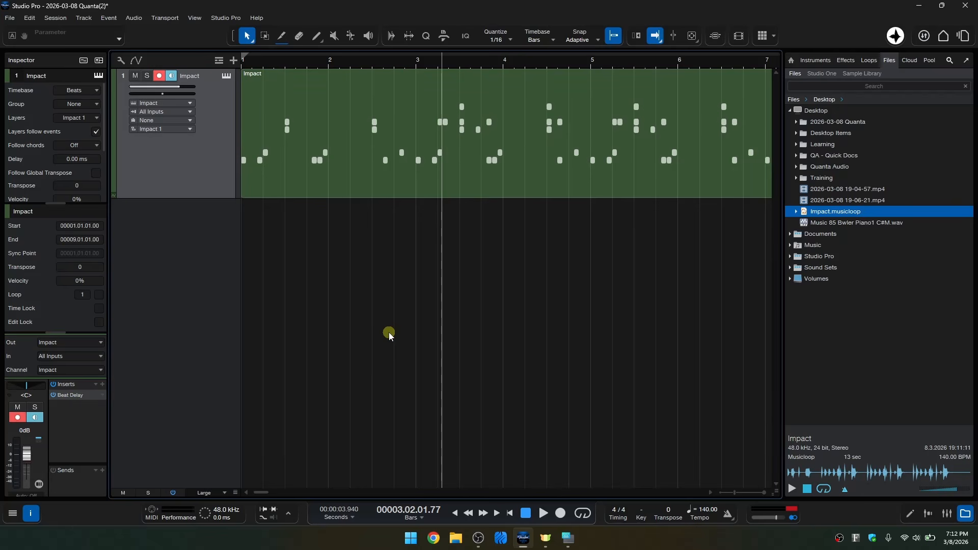